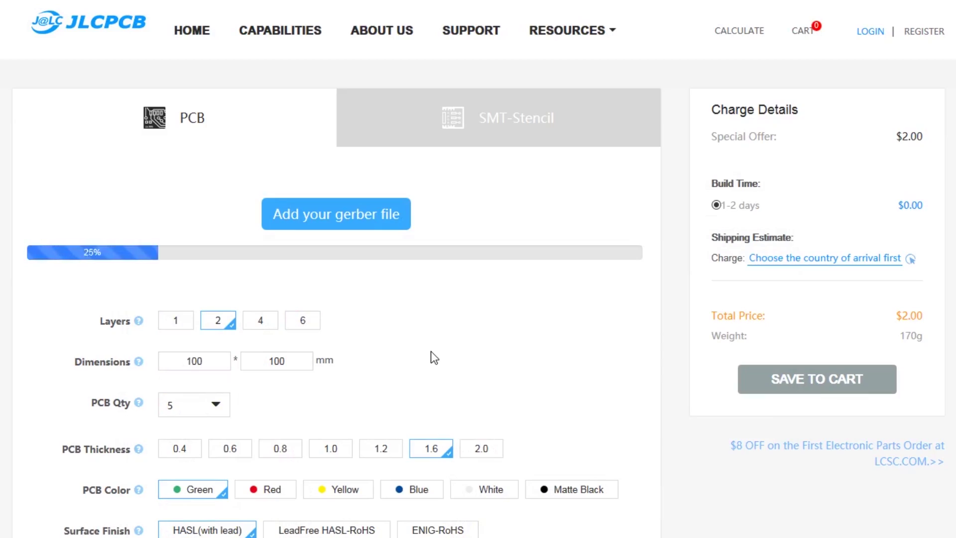
# Step: Preview Red, Yellow and Blue PCB colours, then settle on White for the board order
pyautogui.scroll(-5, 535, 454)
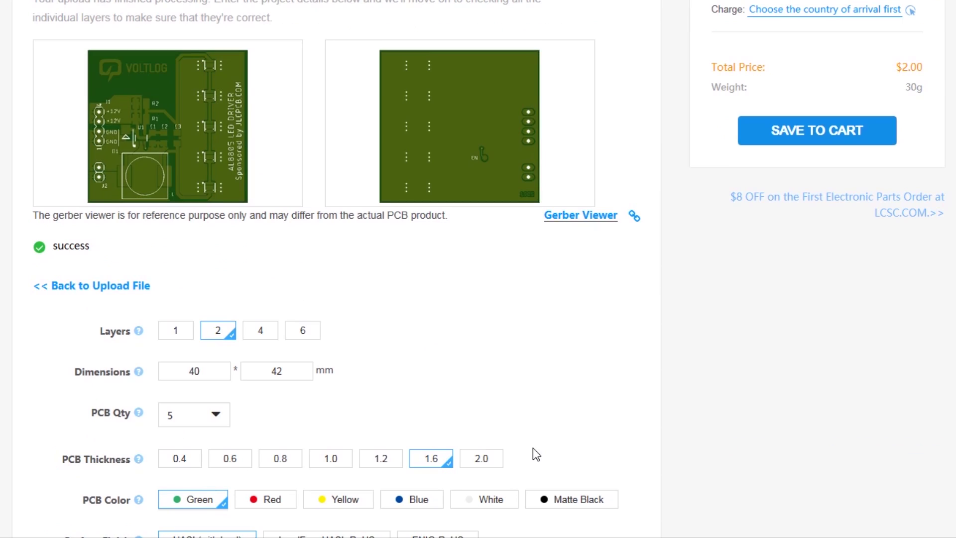
pyautogui.click(272, 499)
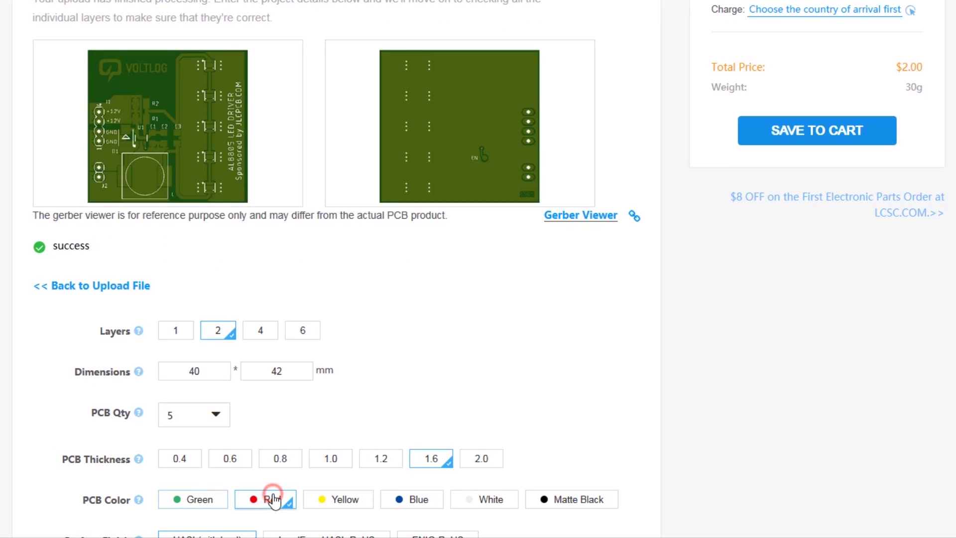
pyautogui.click(335, 500)
pyautogui.click(413, 500)
pyautogui.click(478, 502)
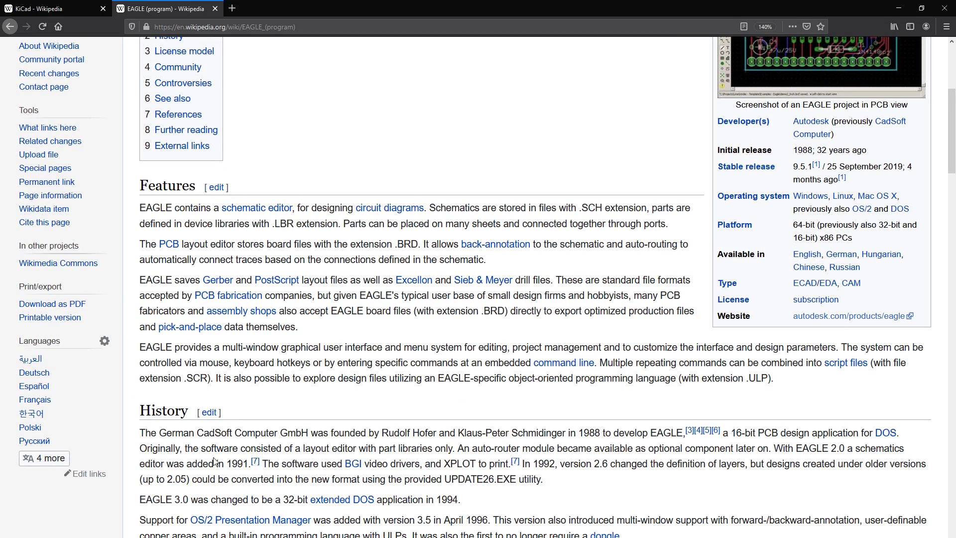
# Step: Highlight the EAGLE 2.0, EAGLE 3.0 and OS/2 Presentation Manager support sentences in History
pyautogui.moveTo(775, 448); pyautogui.dragTo(249, 464)
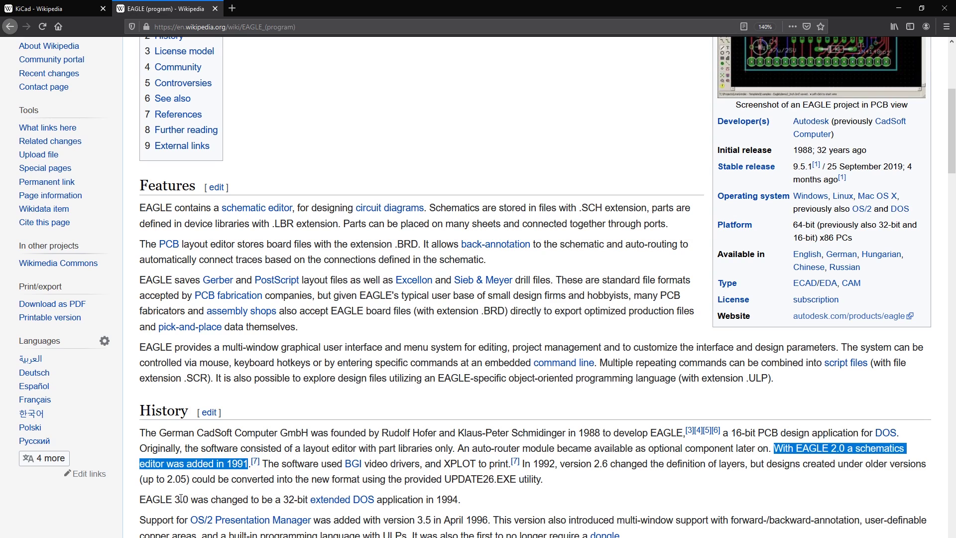
pyautogui.moveTo(140, 499); pyautogui.dragTo(477, 503)
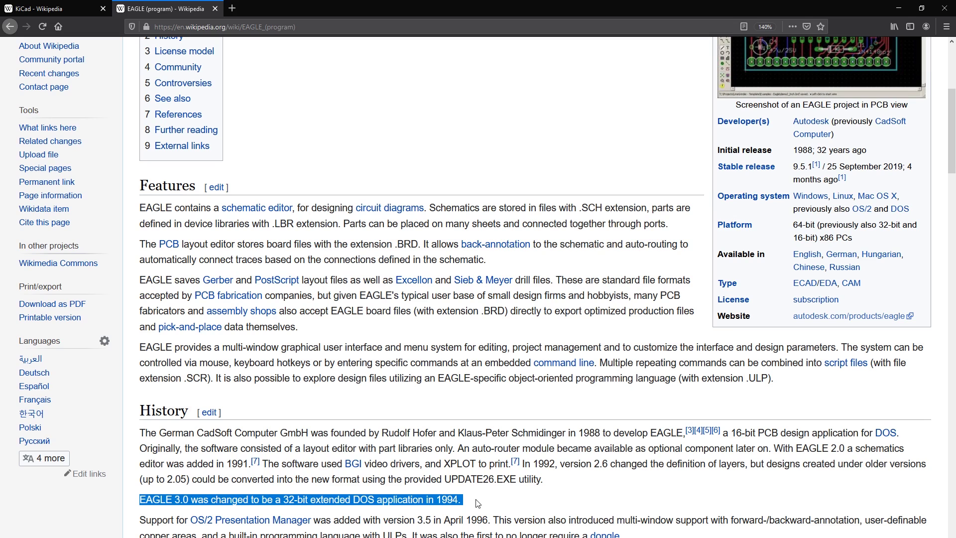
pyautogui.scroll(-1, 477, 503)
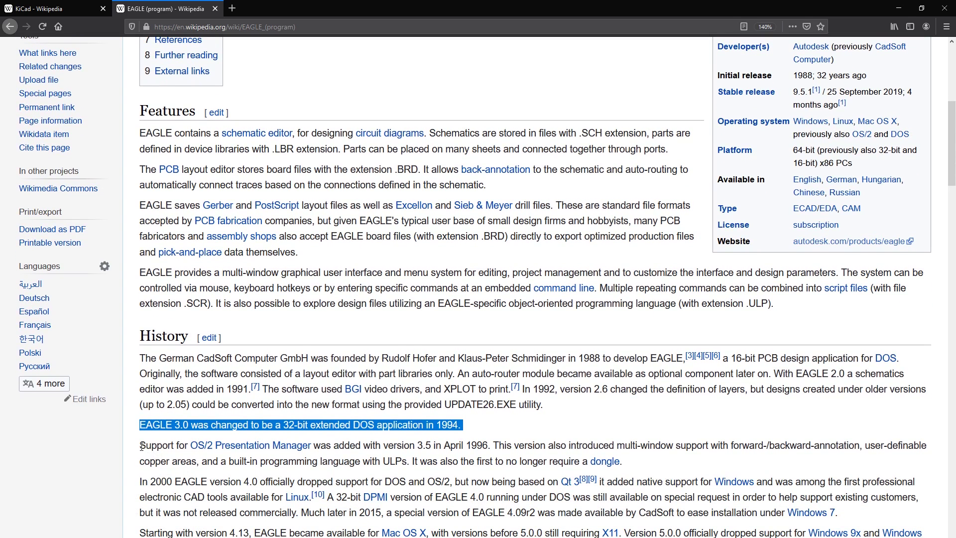
pyautogui.moveTo(142, 445); pyautogui.dragTo(493, 446)
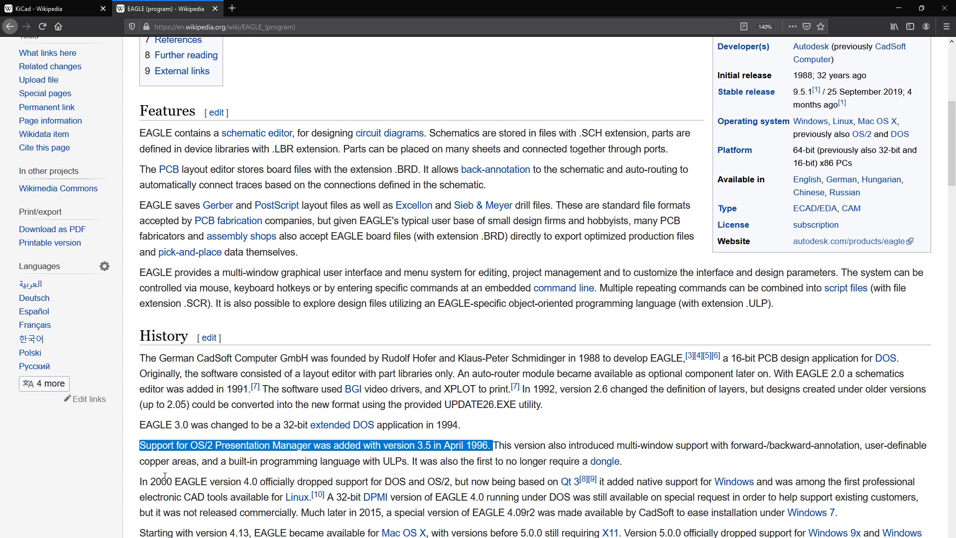
pyautogui.moveTo(319, 499)
# Step: Switch to the KiCad Wikipedia article and highlight its pronunciation note
pyautogui.hotkey('ctrl', 'pageup')
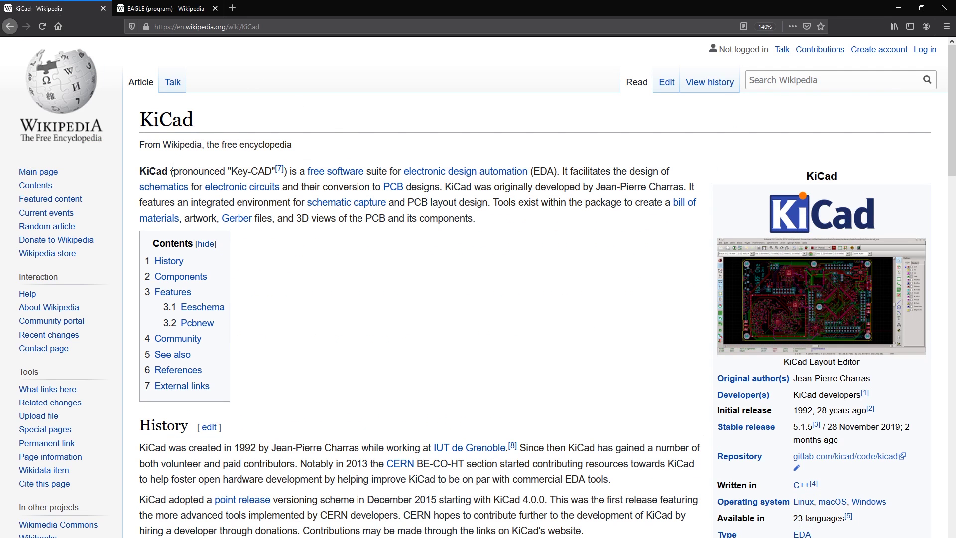
pyautogui.moveTo(174, 171); pyautogui.dragTo(275, 172)
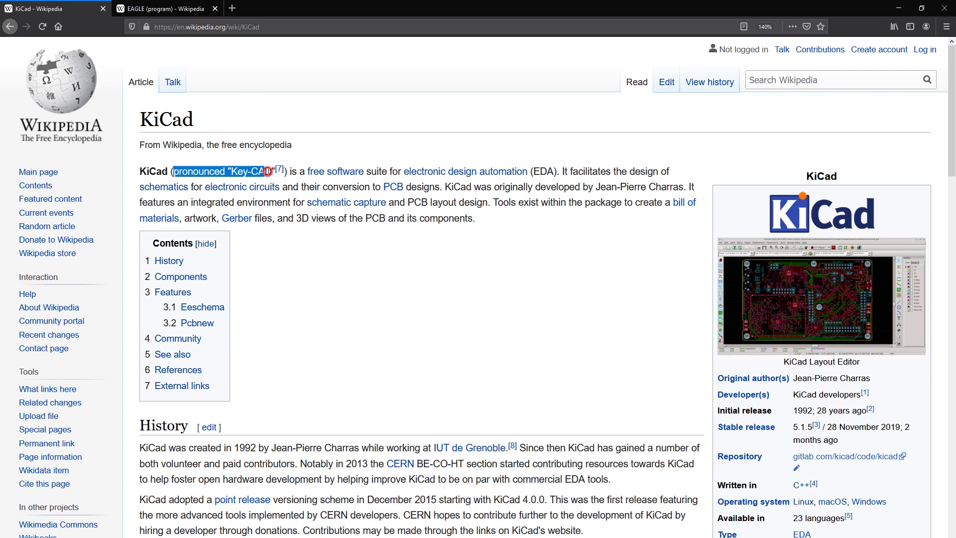
pyautogui.moveTo(277, 175)
pyautogui.moveTo(389, 192)
# Step: Highlight the 1992 creation, CERN contributions and open-hardware goal sentences, then recentre the schematic
pyautogui.scroll(-5, 312, 262)
pyautogui.moveTo(141, 224); pyautogui.dragTo(515, 227)
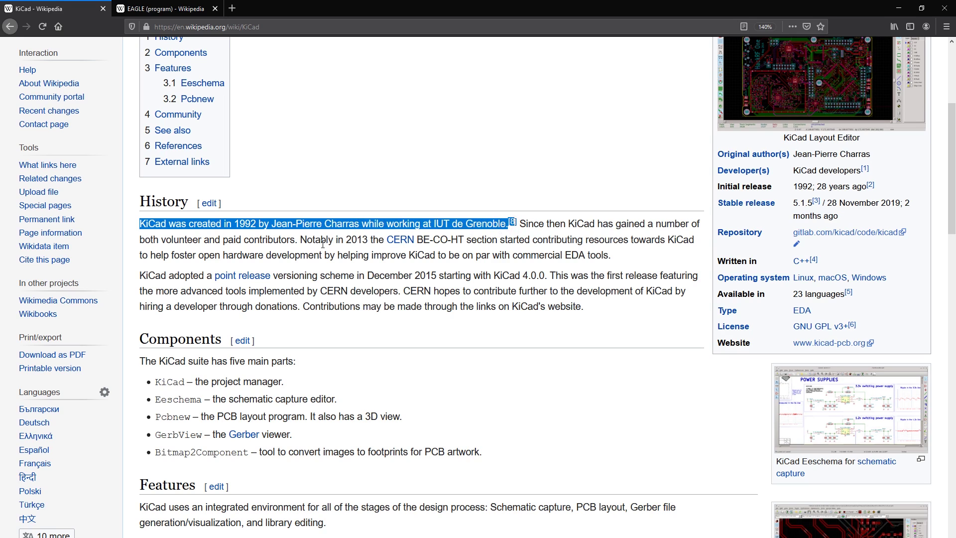
pyautogui.moveTo(302, 239); pyautogui.dragTo(668, 241)
pyautogui.moveTo(468, 255); pyautogui.dragTo(373, 254)
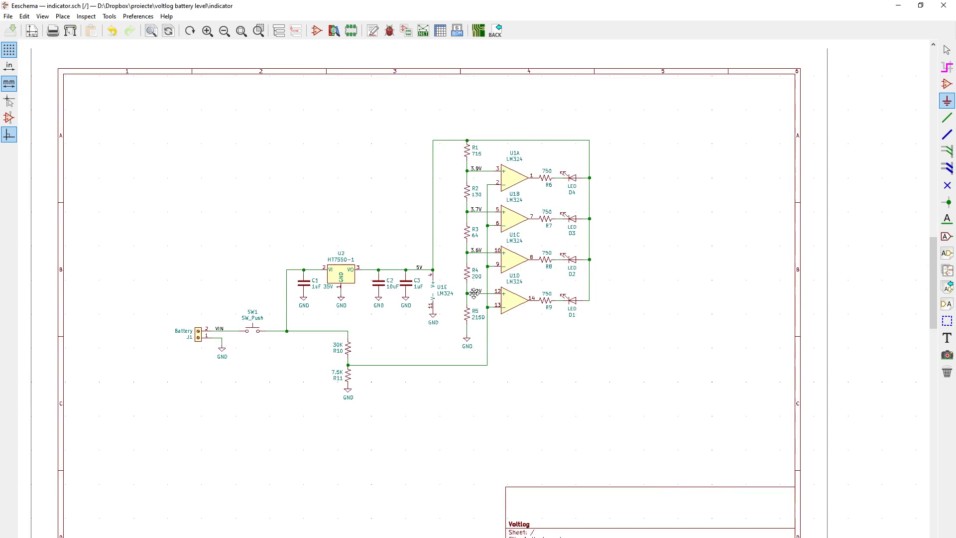
pyautogui.scroll(3, 474, 294)
pyautogui.moveTo(481, 297); pyautogui.dragTo(525, 326, button='middle')
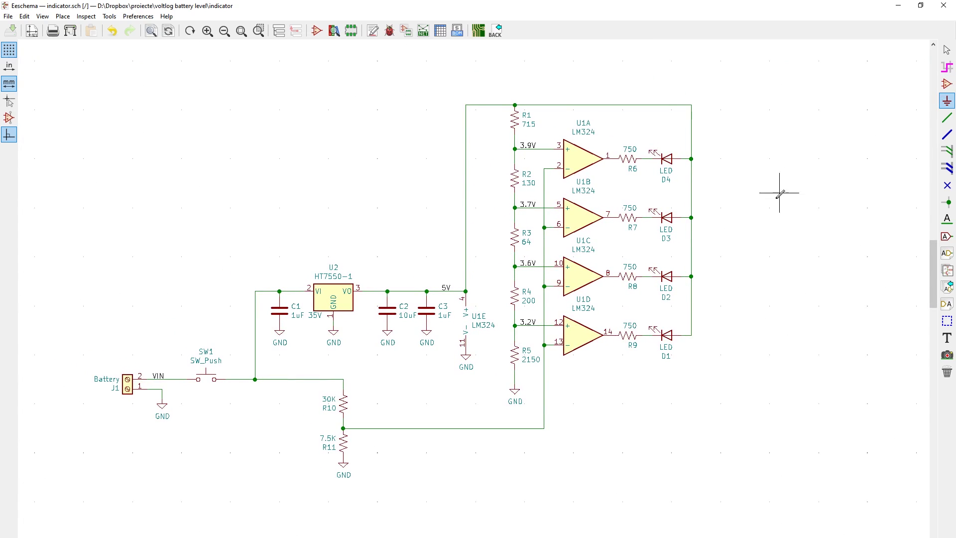
# Step: Search 'resistor' and place an R symbol to the right of the LEDs
pyautogui.click(946, 85)
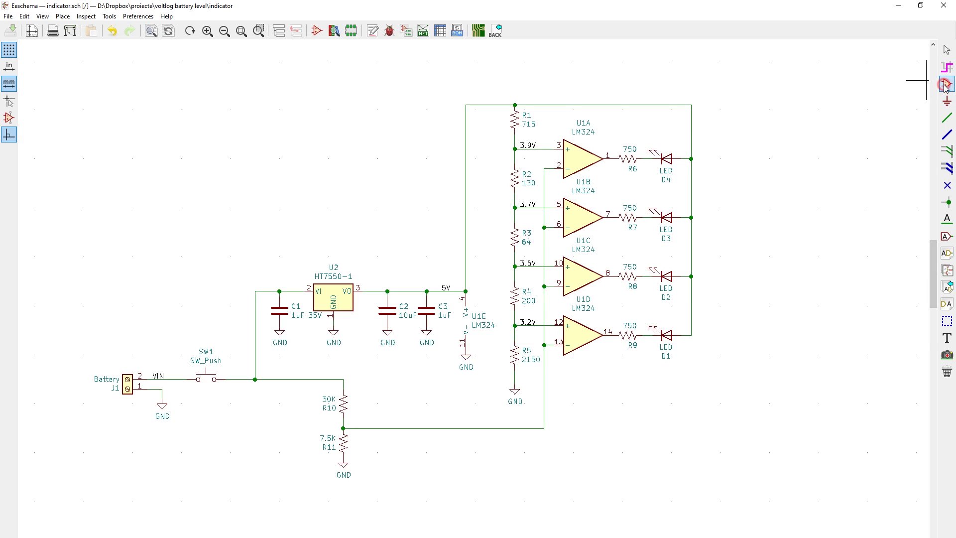
pyautogui.click(734, 208)
pyautogui.click(94, 69)
pyautogui.write('resistor')
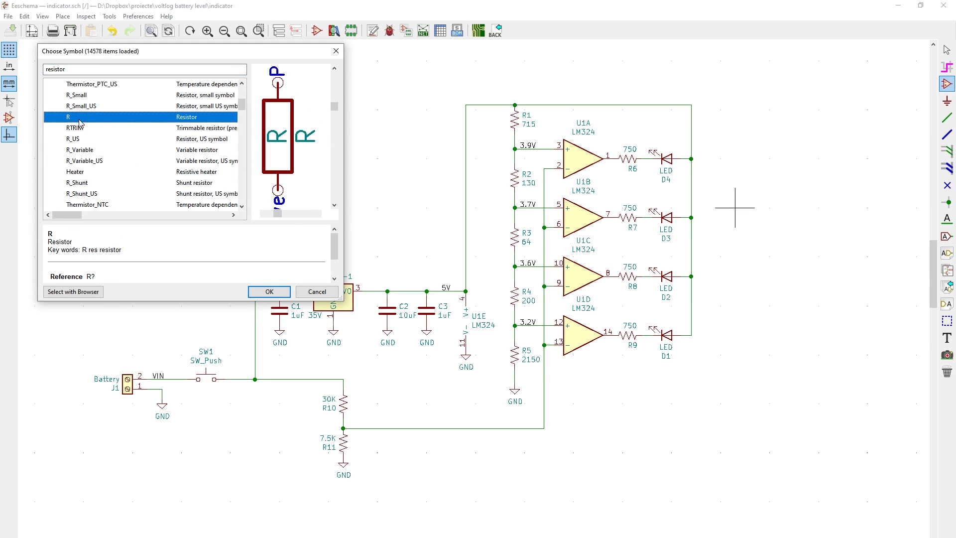
pyautogui.click(269, 292)
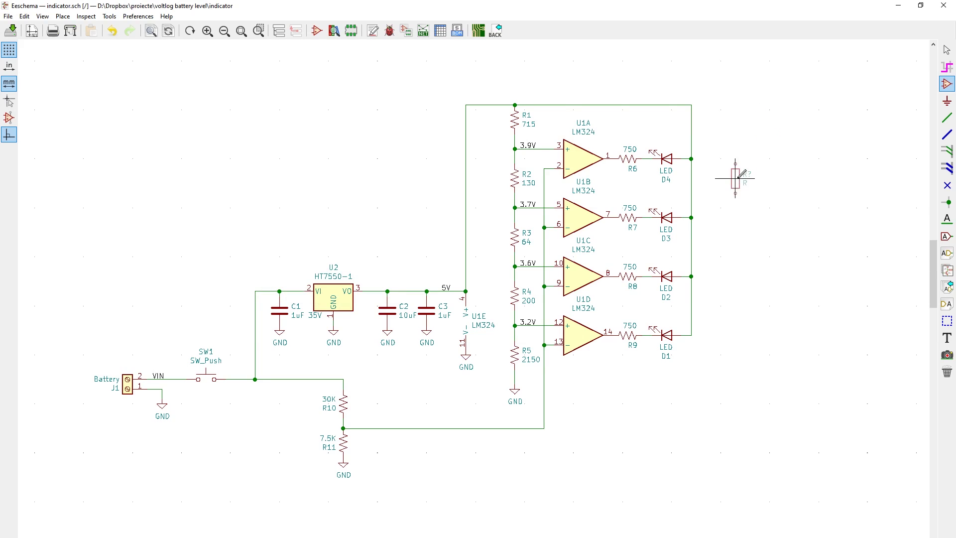
pyautogui.click(737, 178)
pyautogui.press('Escape')
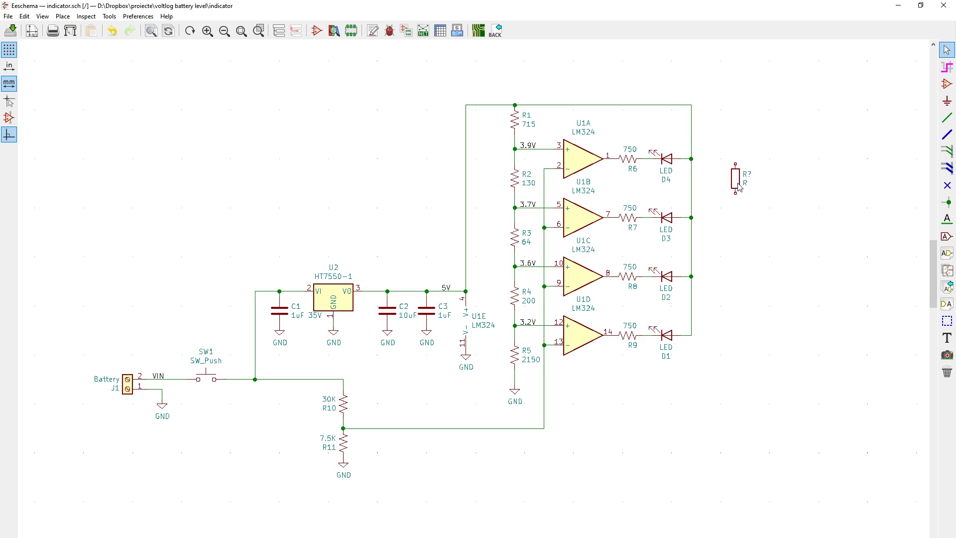
# Step: Set the new resistor's reference to R22 and start editing its value
pyautogui.press('u')
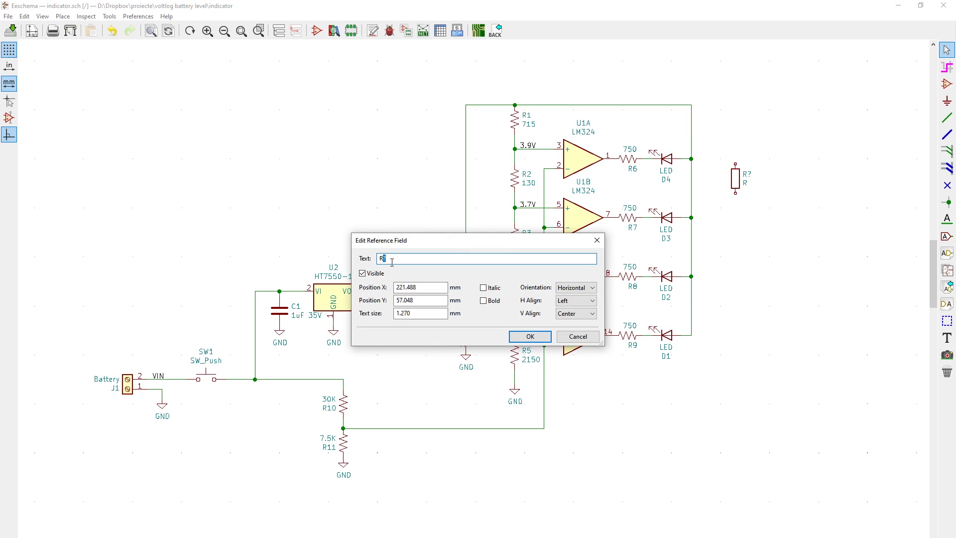
pyautogui.write('22')
pyautogui.press('Return')
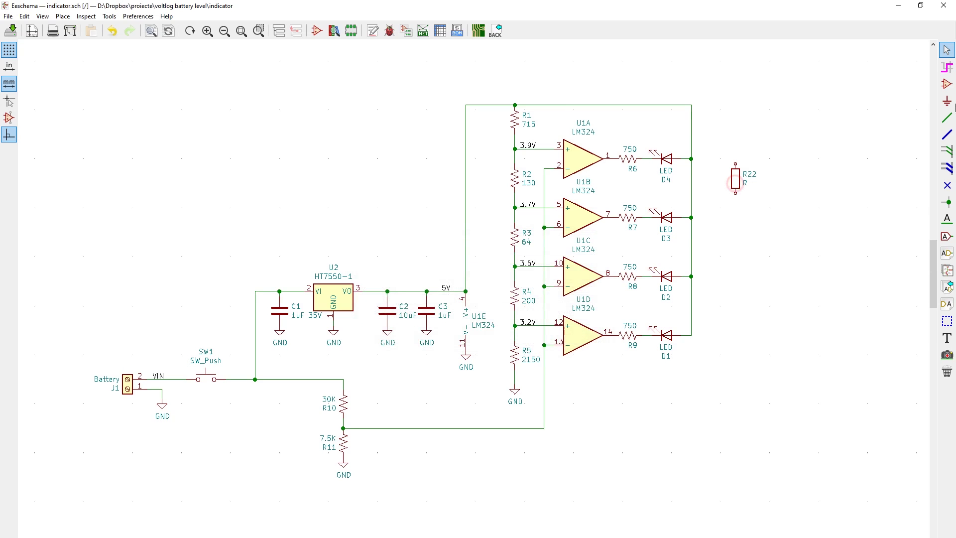
pyautogui.doubleClick(737, 182)
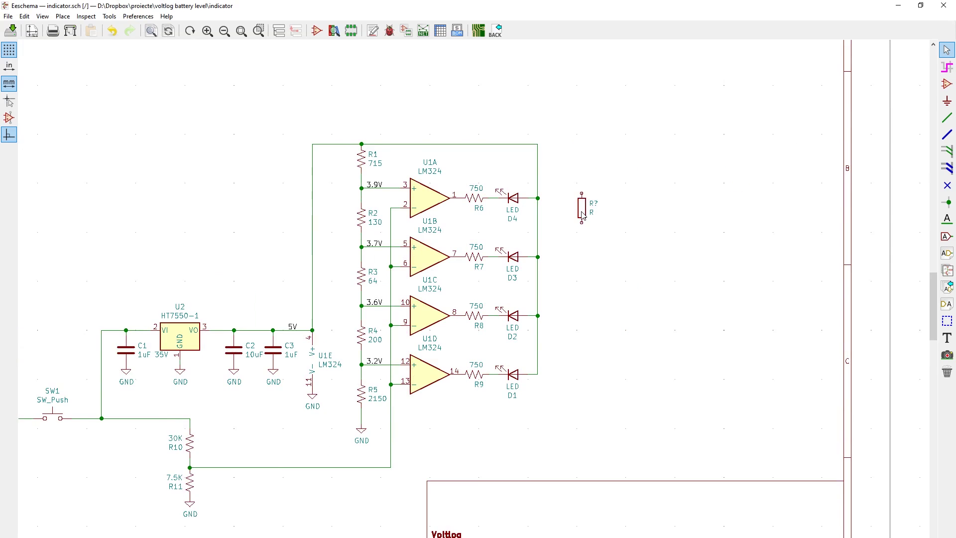
# Step: Open the resistor's footprint assignment and browse the footprint libraries
pyautogui.rightClick(582, 208)
pyautogui.moveTo(642, 264)
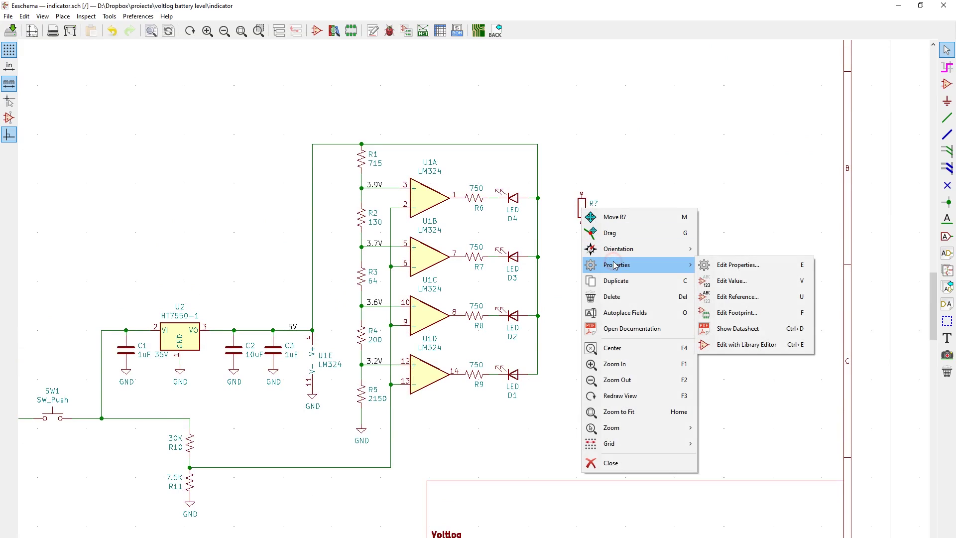
pyautogui.click(744, 313)
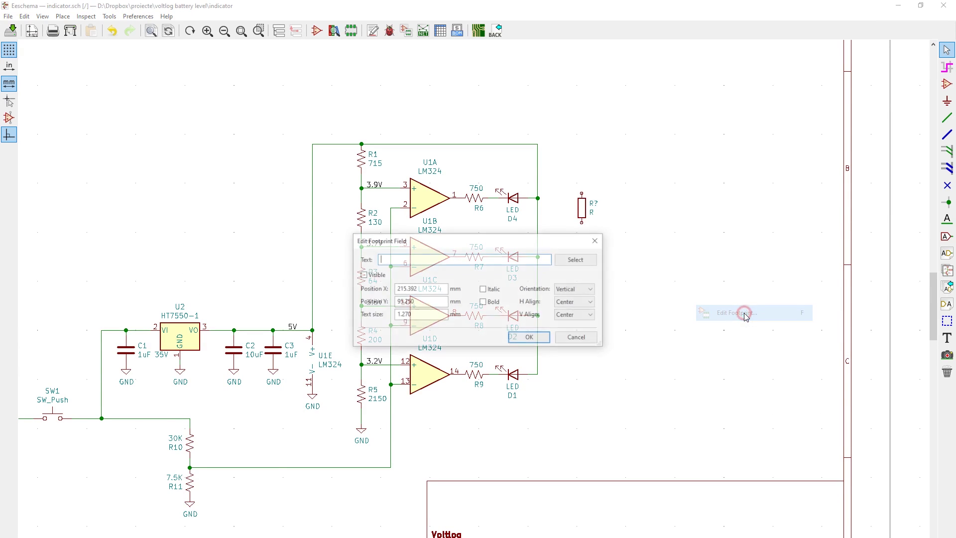
pyautogui.click(574, 259)
pyautogui.click(31, 167)
# Step: Look through resistor libraries, previewing SMD footprints up to R_0805_2012Metric
pyautogui.press('r')
pyautogui.scroll(-3, 32, 180)
pyautogui.click(32, 421)
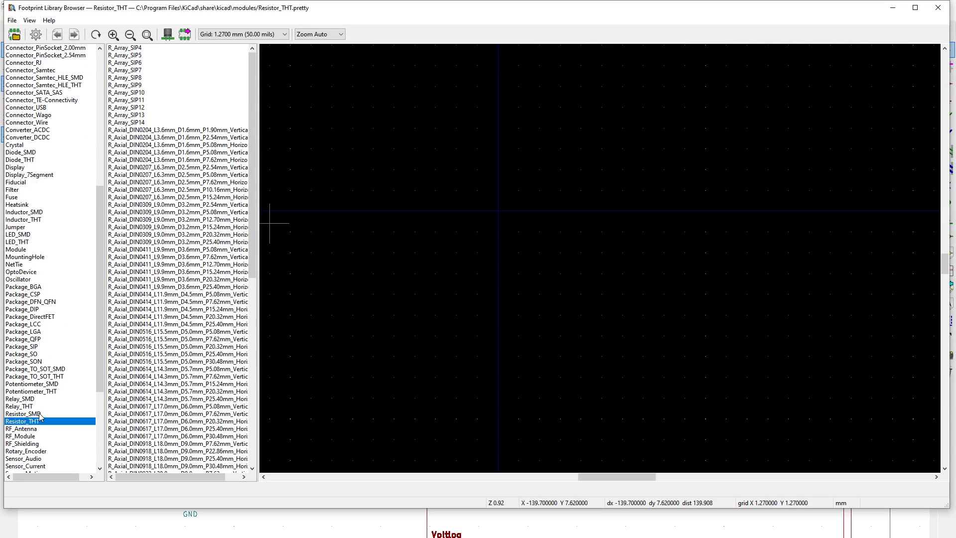
pyautogui.click(22, 413)
pyautogui.click(145, 324)
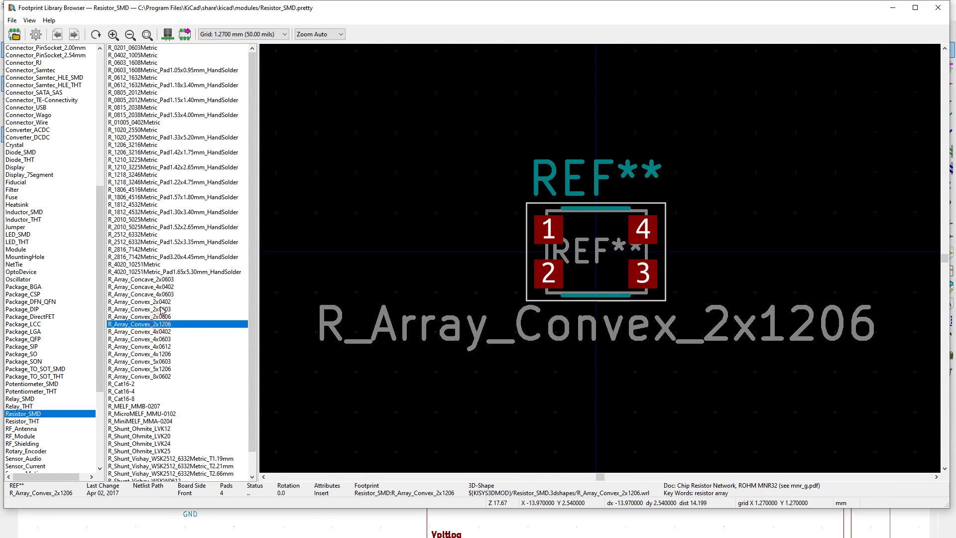
pyautogui.click(149, 175)
pyautogui.click(145, 114)
pyautogui.click(146, 92)
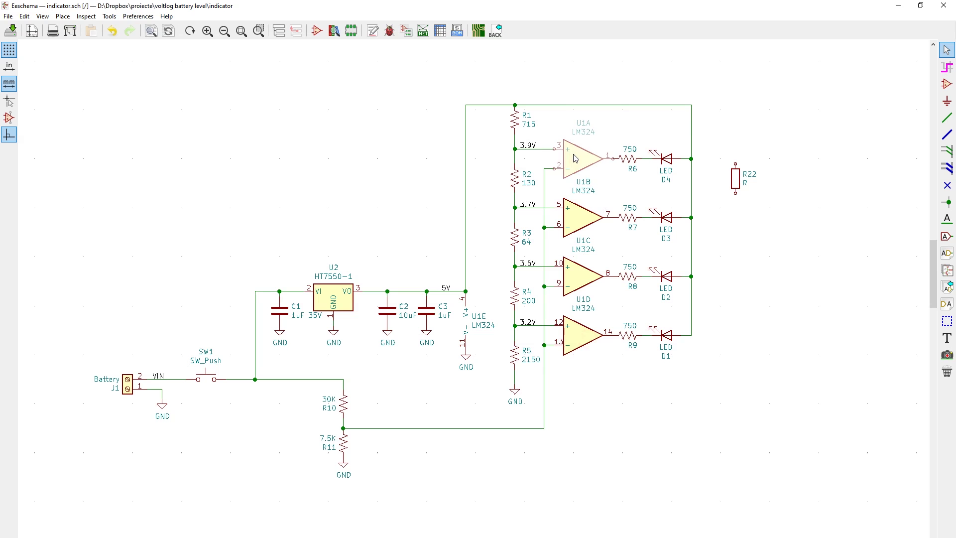
# Step: Nudge U1A, delete the unused resistor R22, and box-select the whole circuit
pyautogui.moveTo(575, 158)
pyautogui.mouseDown()
pyautogui.moveTo(572, 140)
pyautogui.moveTo(754, 116)
pyautogui.moveTo(604, 132)
pyautogui.moveTo(580, 167)
pyautogui.mouseUp()
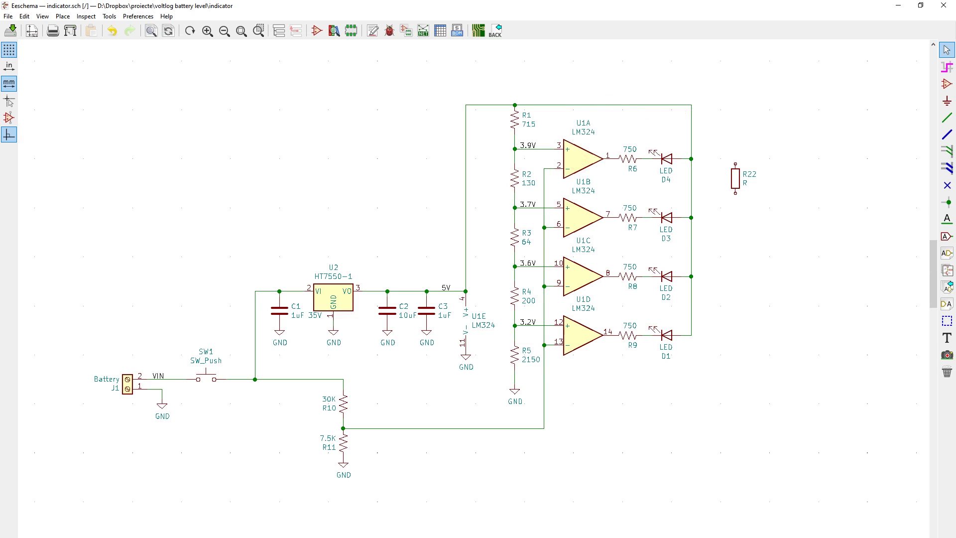
pyautogui.click(947, 372)
pyautogui.click(735, 178)
pyautogui.press('Escape')
pyautogui.moveTo(722, 85); pyautogui.dragTo(83, 495)
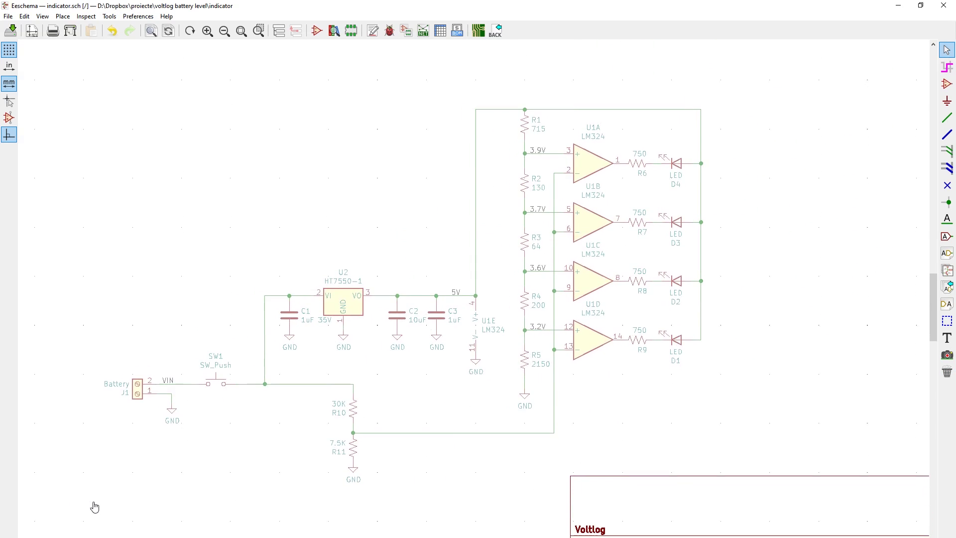
# Step: Drop the circuit block in place and view the Hotkeys list in Preferences
pyautogui.press('Escape')
pyautogui.click(138, 17)
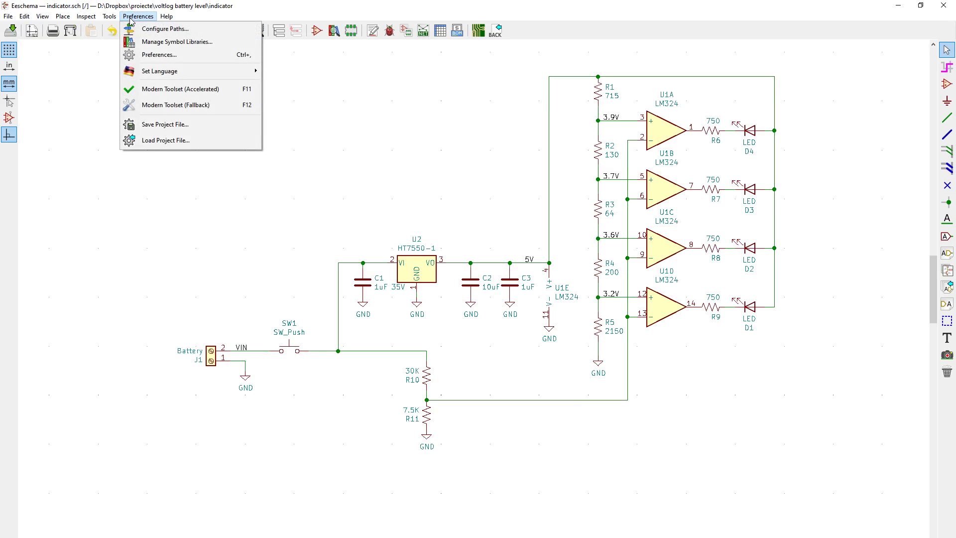
pyautogui.click(150, 54)
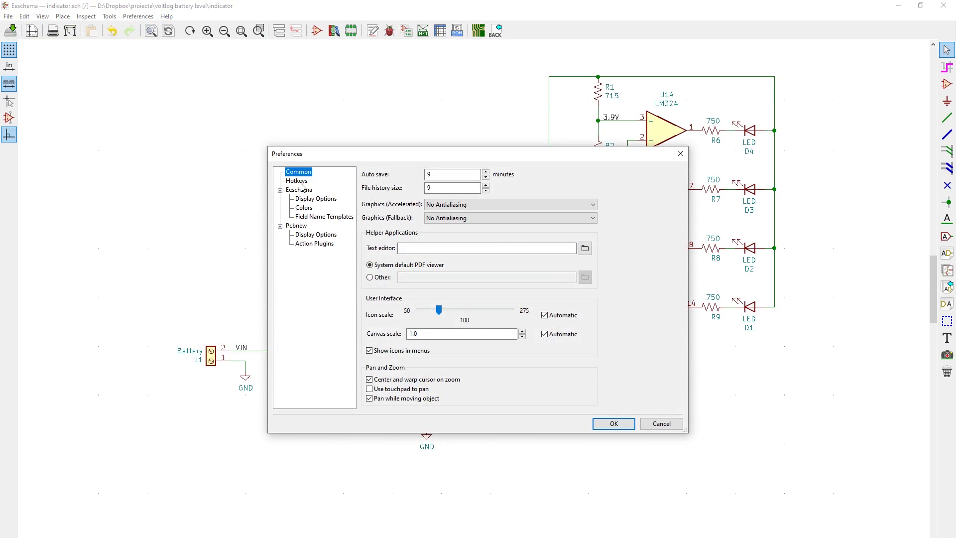
pyautogui.click(301, 181)
pyautogui.moveTo(676, 208); pyautogui.dragTo(685, 364)
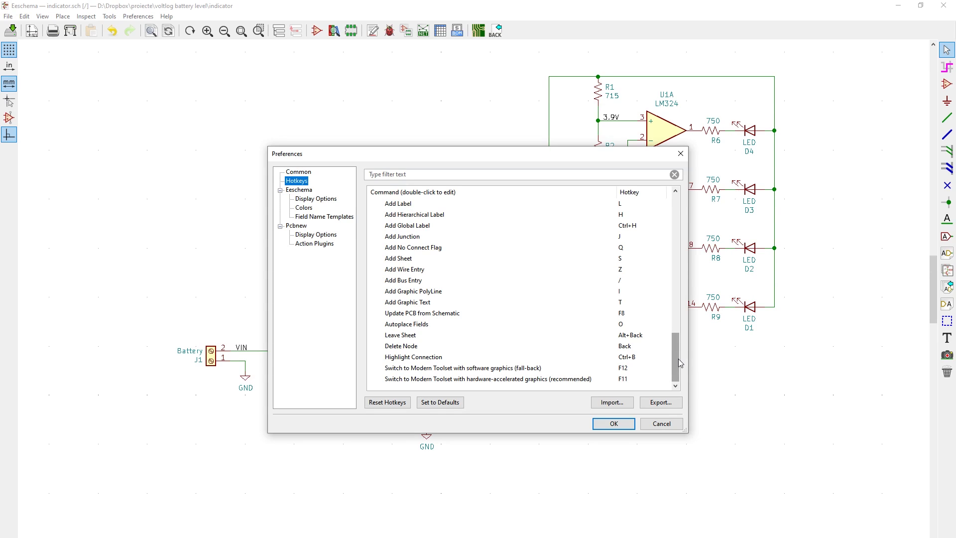
# Step: Close Preferences and generate a Pcbnew netlist saved as indicator.net
pyautogui.press('Escape')
pyautogui.click(422, 30)
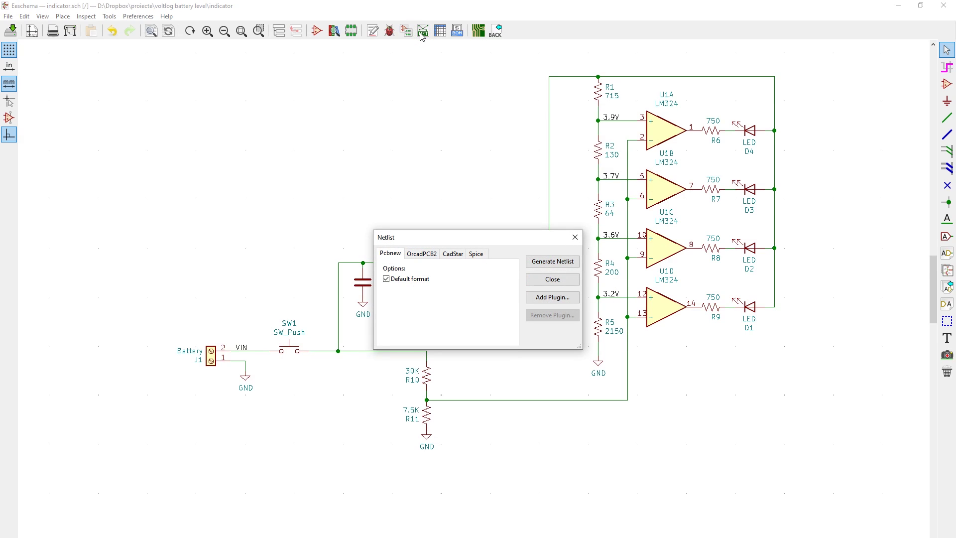
pyautogui.click(533, 262)
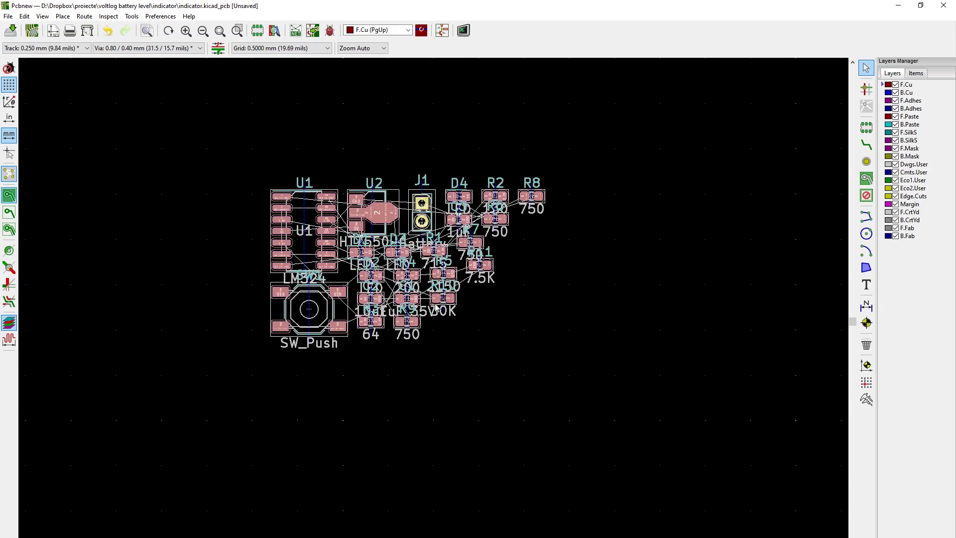
pyautogui.scroll(3, 422, 311)
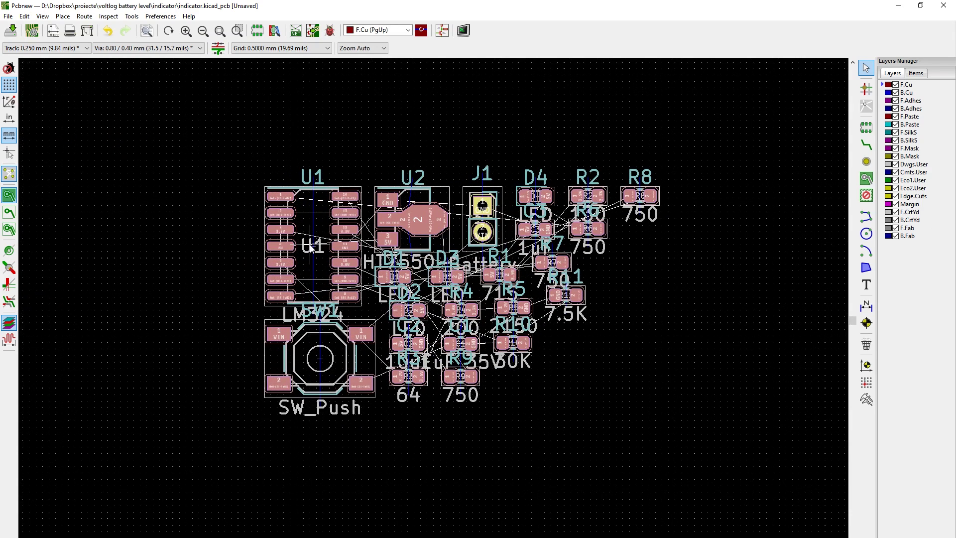
# Step: Pan the board and move U1 up and left, rotating it 90° to horizontal
pyautogui.moveTo(310, 247); pyautogui.dragTo(273, 230, button='middle')
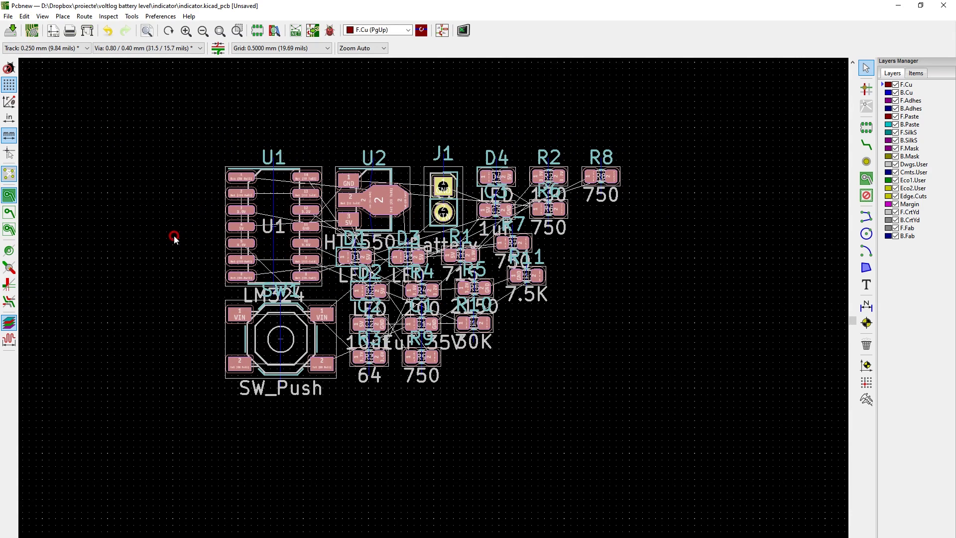
pyautogui.moveTo(271, 227); pyautogui.dragTo(208, 191)
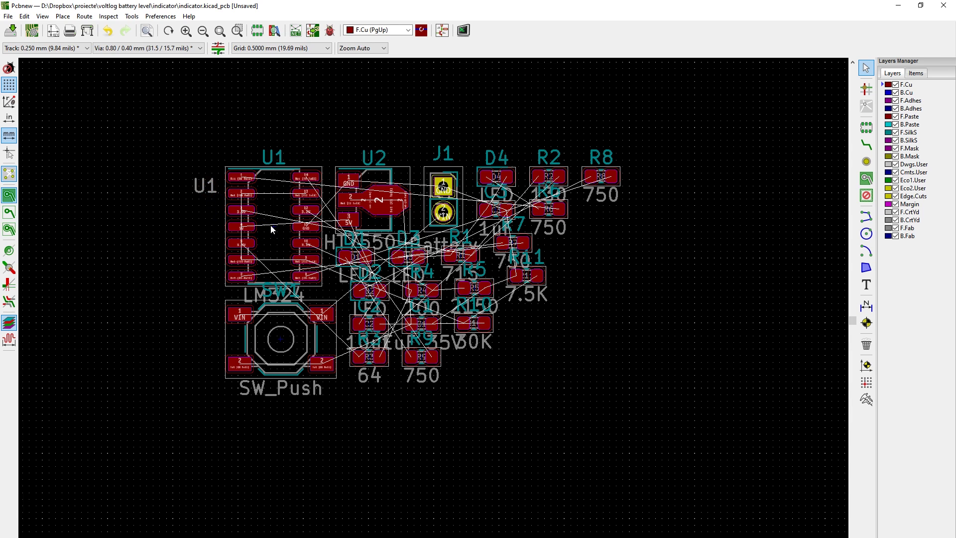
pyautogui.moveTo(273, 229); pyautogui.dragTo(186, 198)
pyautogui.press('r')
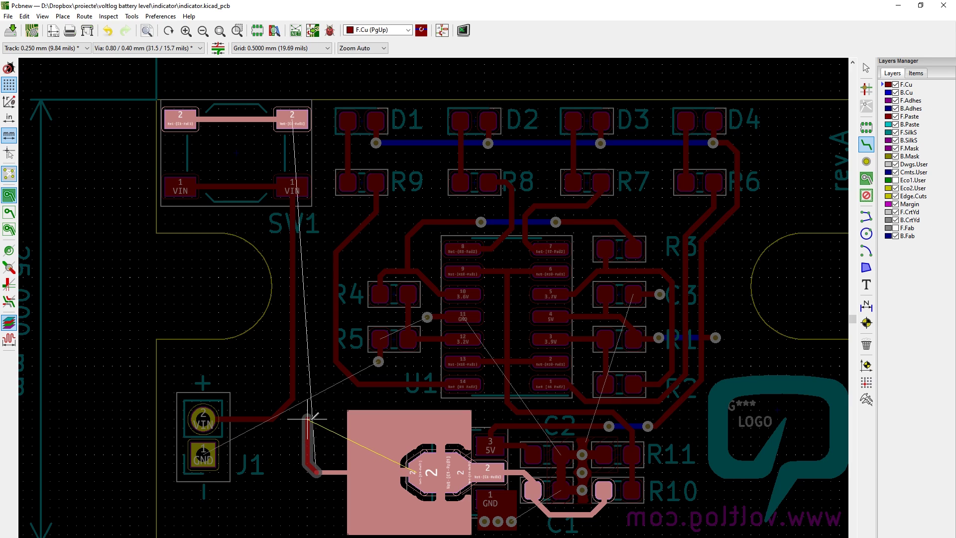
# Step: Route J1's VIN track through two vias onto SW1's pad, then undo it
pyautogui.press('v')
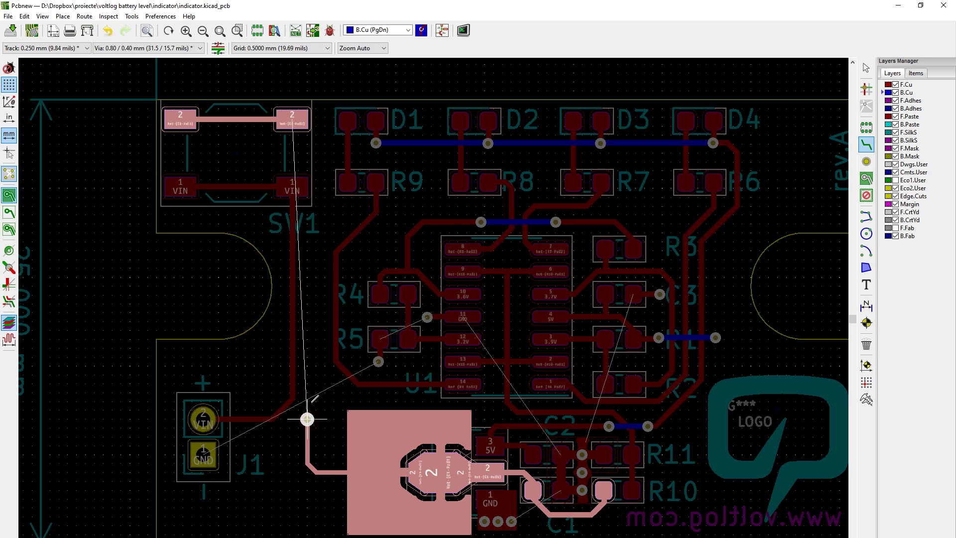
pyautogui.press('v')
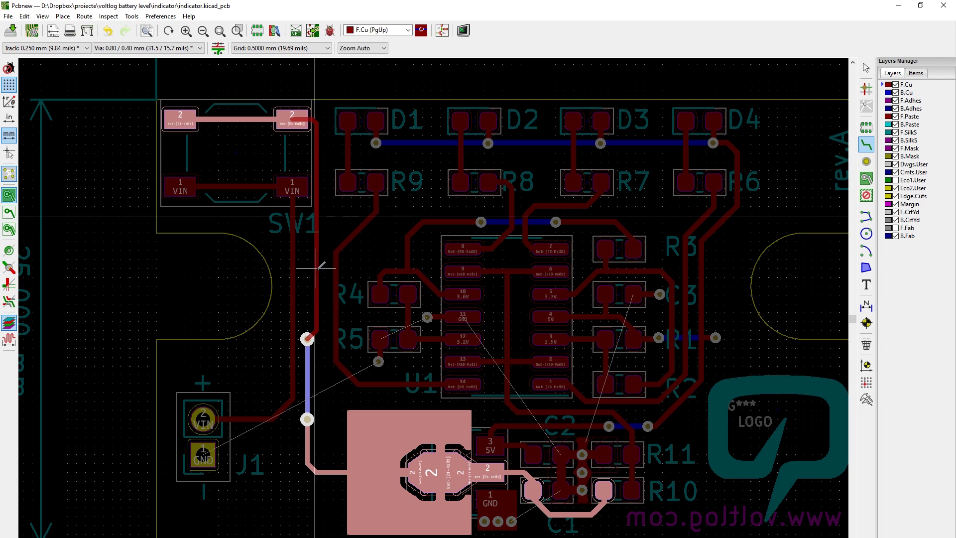
pyautogui.click(316, 277)
pyautogui.hotkey('ctrl', 'z')
# Step: Re-route from the track end with a via to SW1 pad 2, then pick up SW1
pyautogui.keyDown('shift'); pyautogui.scroll(-1, 318, 279); pyautogui.keyUp('shift')
pyautogui.click(331, 472)
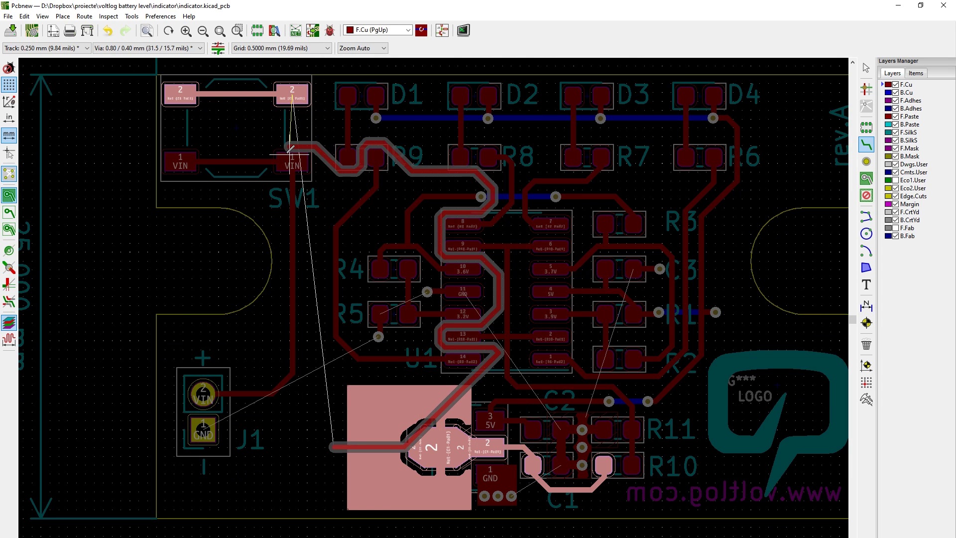
pyautogui.keyDown('shift'); pyautogui.scroll(1, 308, 349); pyautogui.keyUp('shift')
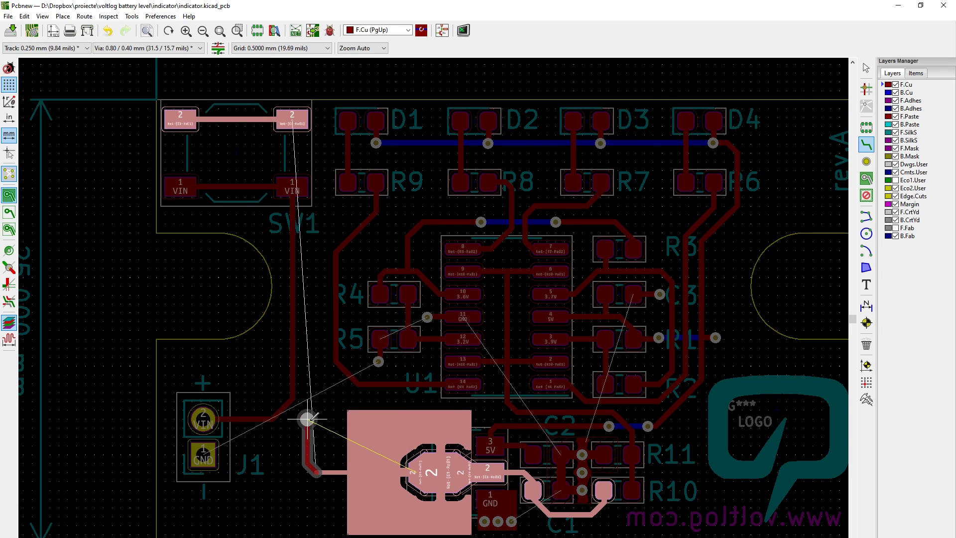
pyautogui.press('v')
pyautogui.press('v')
pyautogui.click(306, 122)
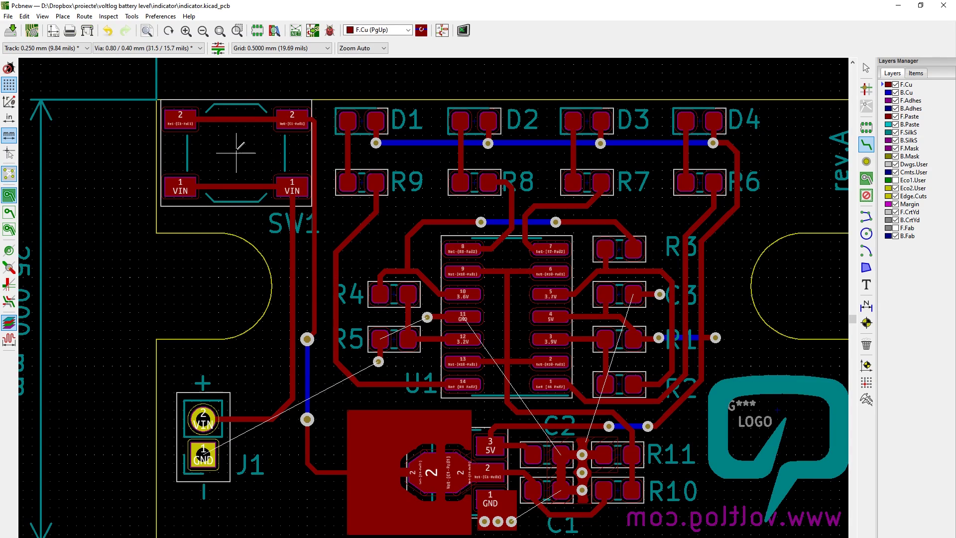
pyautogui.press('Escape')
pyautogui.press('m')
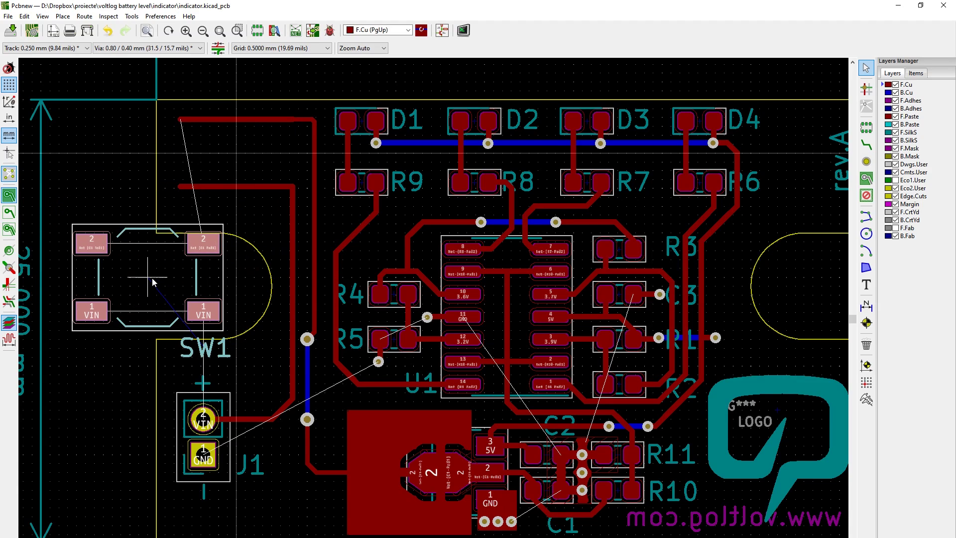
# Step: Place SW1 at the board's upper left and review the predefined track and via sizes
pyautogui.click(168, 261)
pyautogui.click(149, 48)
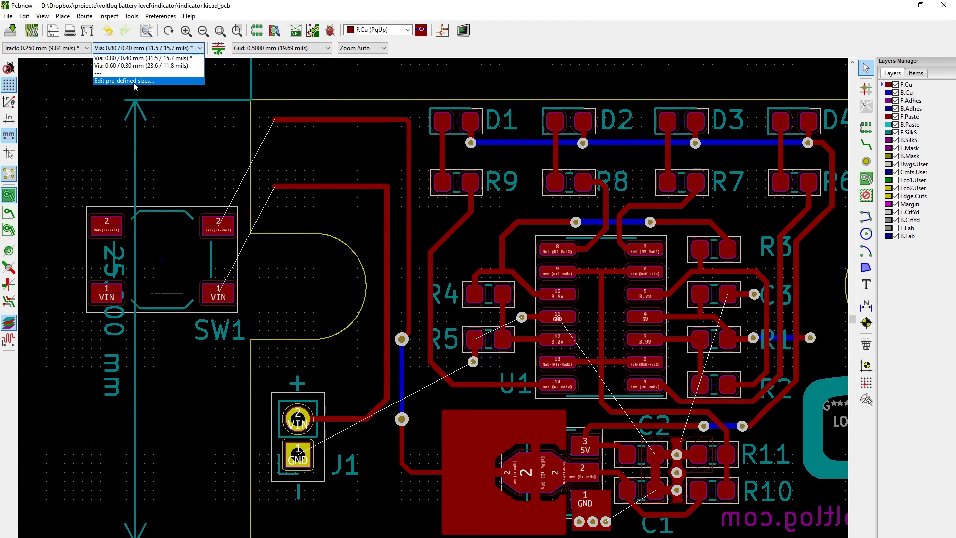
pyautogui.click(133, 81)
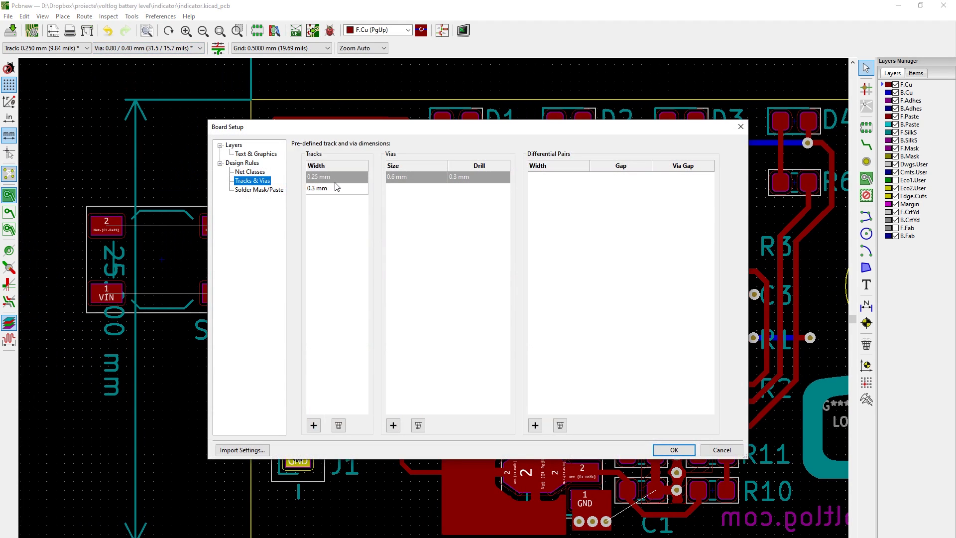
pyautogui.click(333, 187)
pyautogui.click(315, 189)
pyautogui.click(402, 179)
pyautogui.click(674, 450)
# Step: Delete the lower via left of U1 and the back-copper track between the vias
pyautogui.click(867, 344)
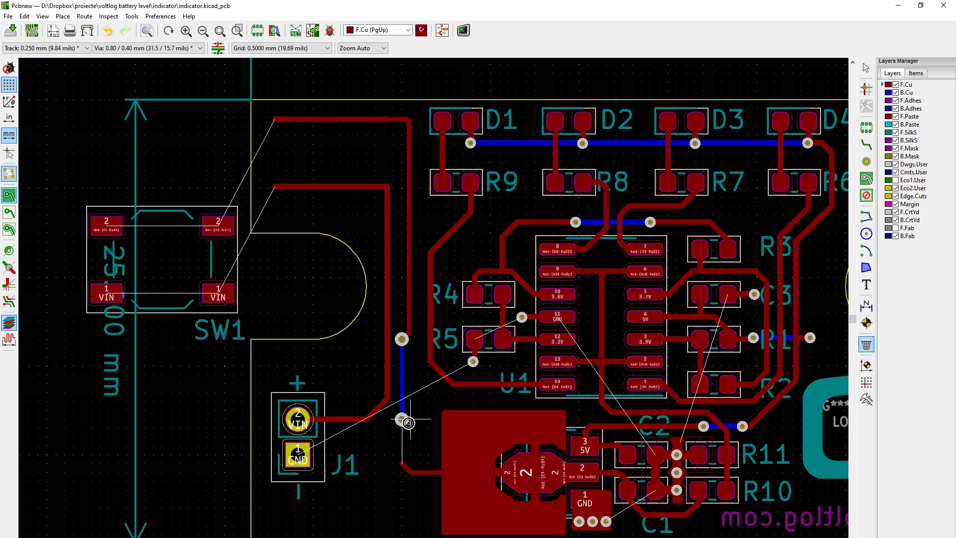
pyautogui.click(402, 419)
pyautogui.press('Escape')
pyautogui.click(404, 386)
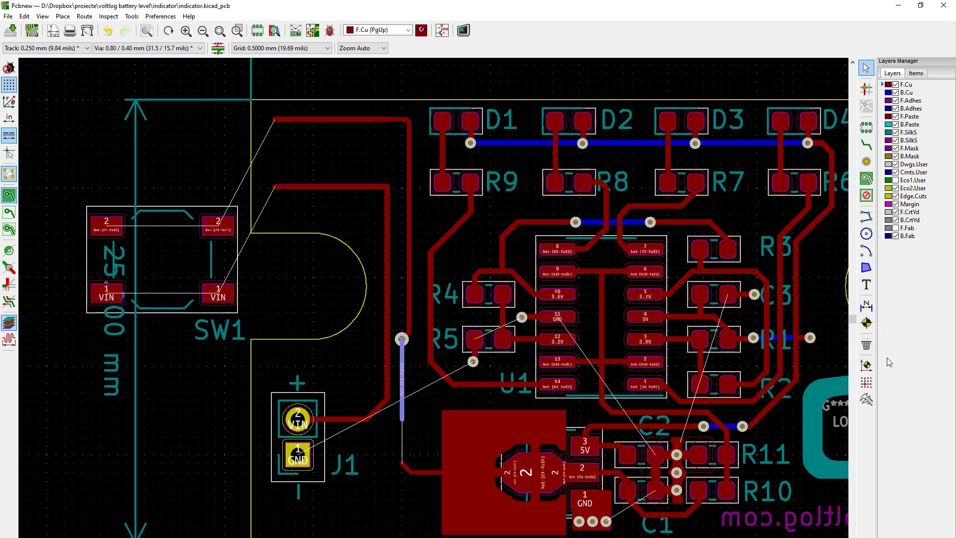
pyautogui.click(866, 345)
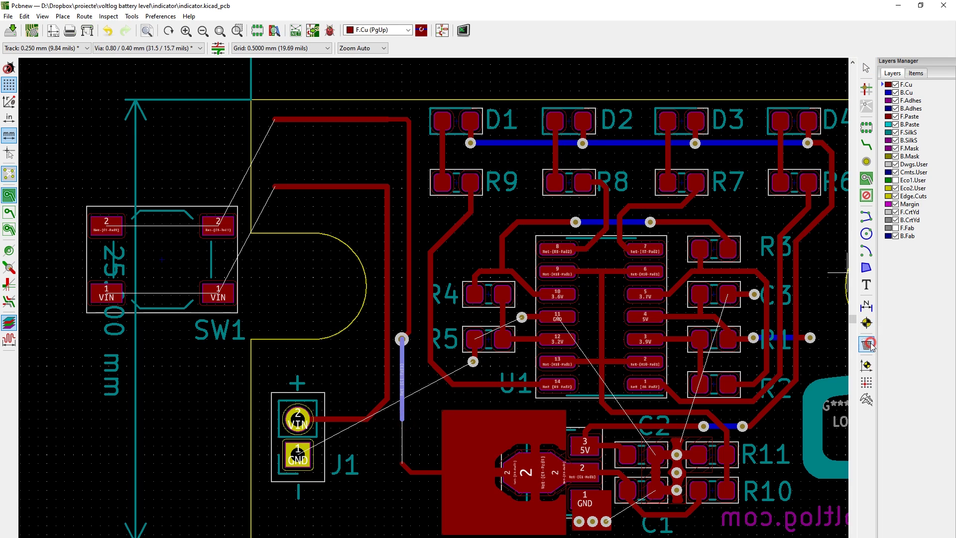
pyautogui.click(404, 372)
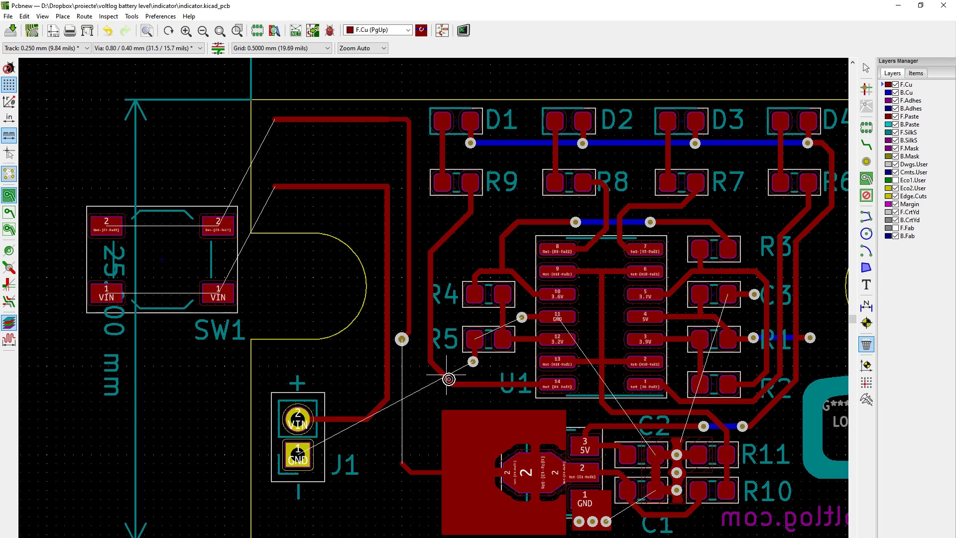
# Step: Exit deletion mode in KiCad, then view the KiCad project's GitLab Activity feed of merge requests, comments and pushes
pyautogui.press('Escape')
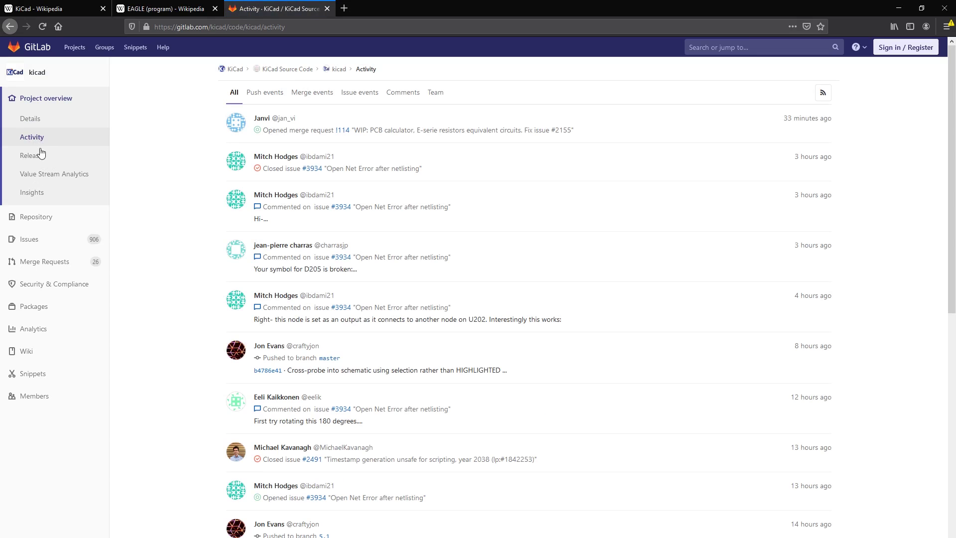